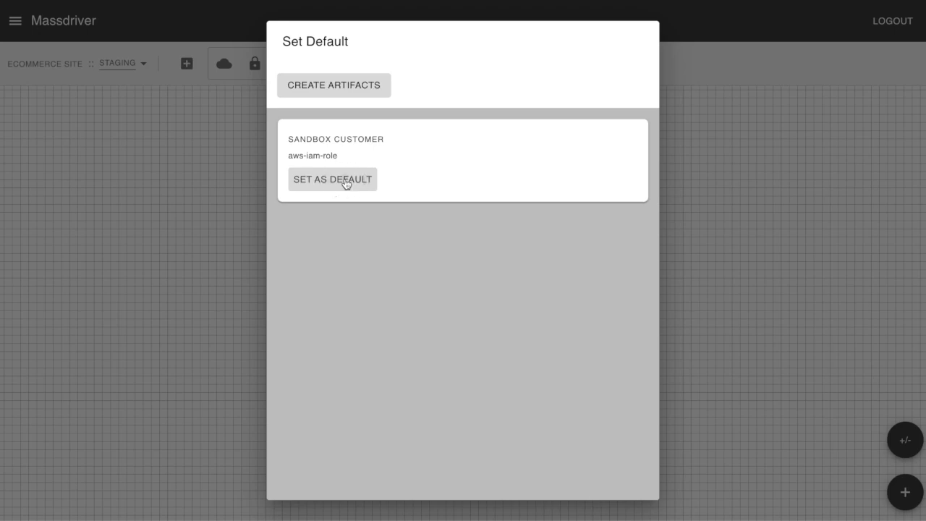
Add an AWS VPC bundle to the staging canvas with the manifest name VPC.
click(155, 145)
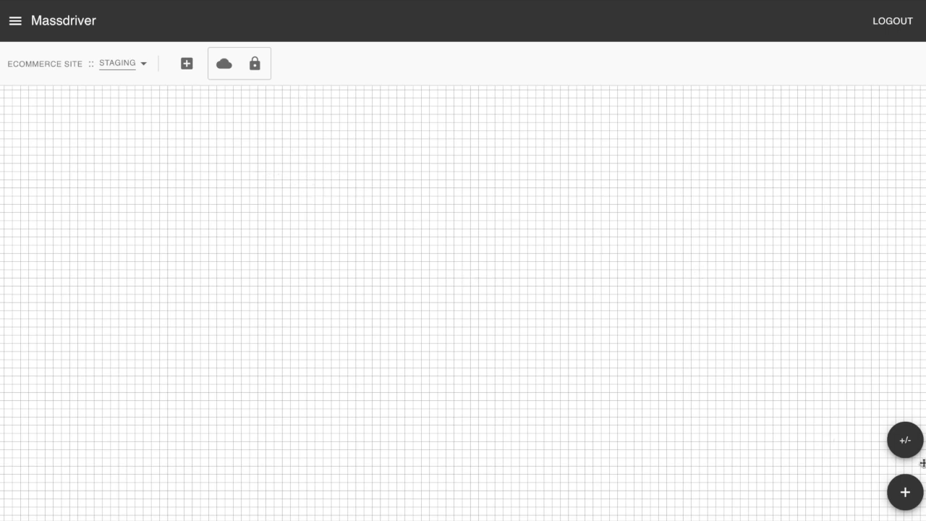
click(906, 492)
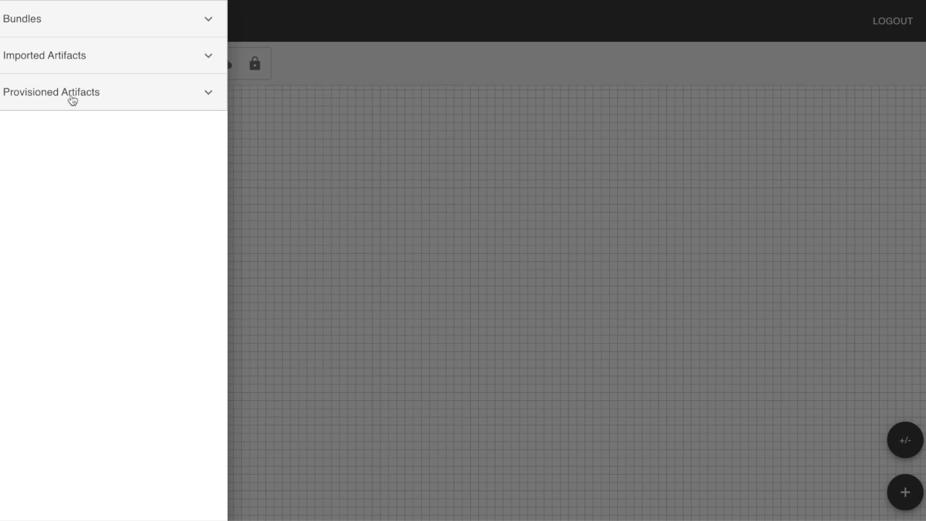
click(85, 26)
drag(97, 454, 285, 243)
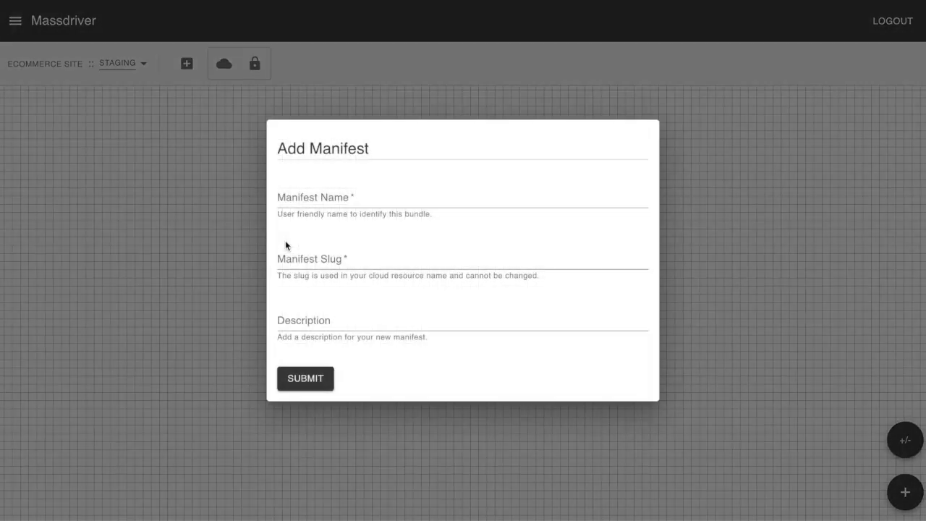
click(331, 193)
text(VPC)
key(Tab)
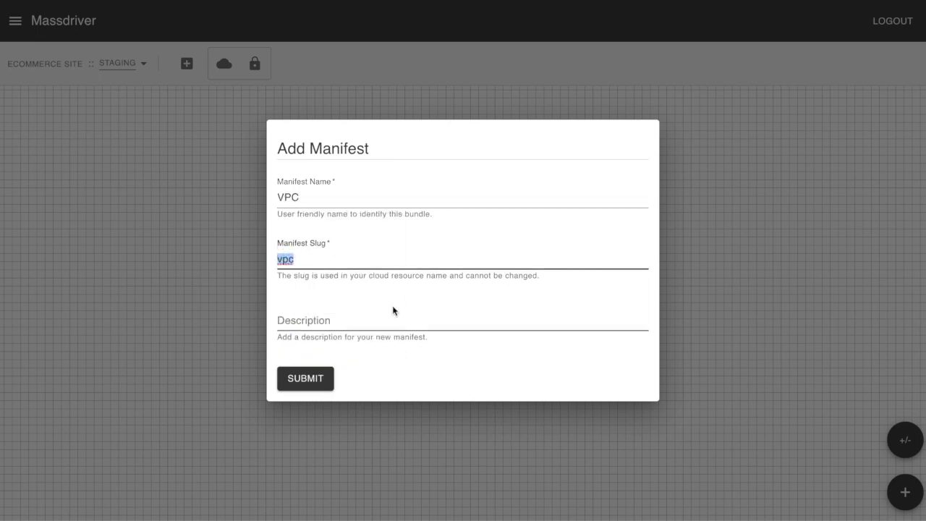
click(306, 379)
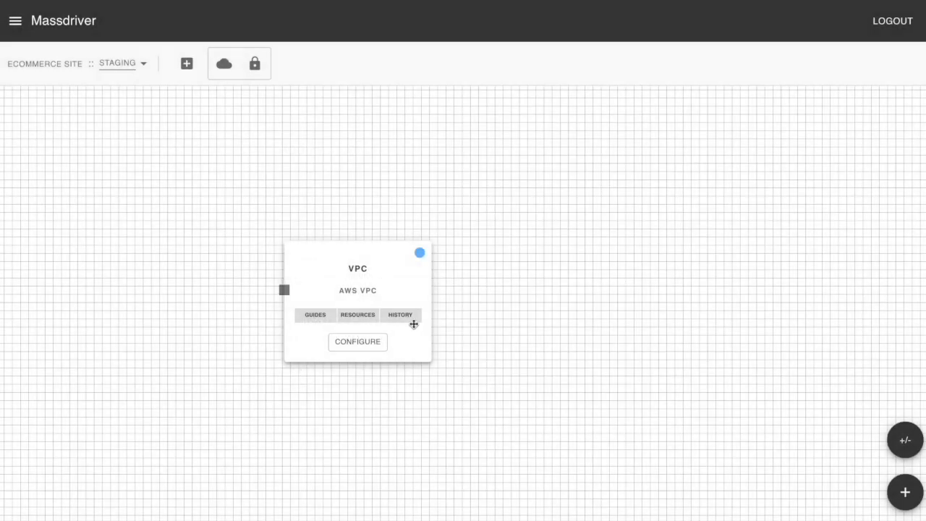
Configure the VPC with CIDR block 10.1.0.0/16, then save and deploy it.
click(364, 345)
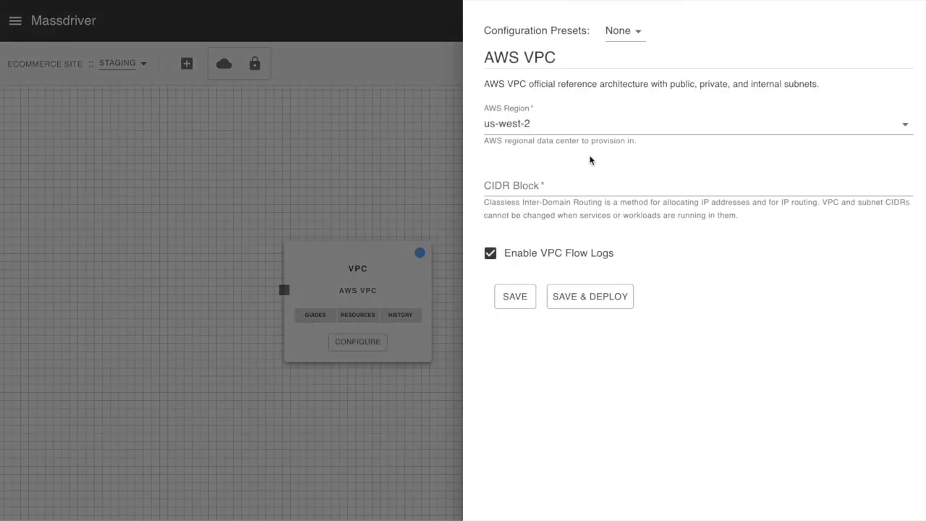
click(535, 181)
click(534, 306)
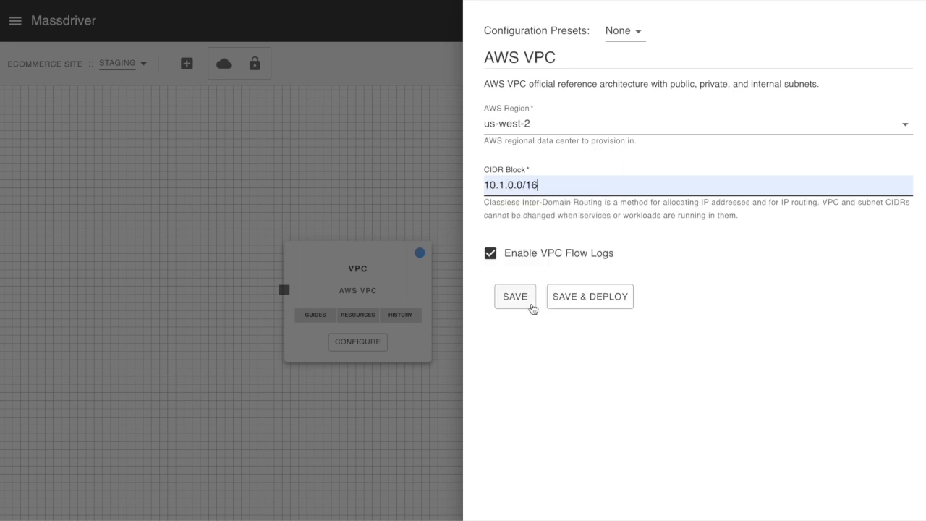
click(600, 294)
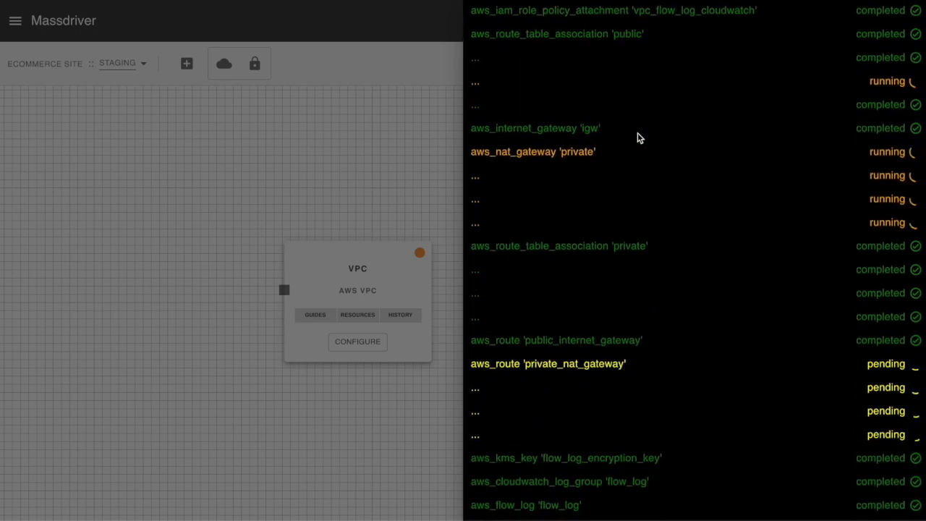
Review the resources being deployed for the VPC and its deployment history.
scroll(640, 136, up, 5)
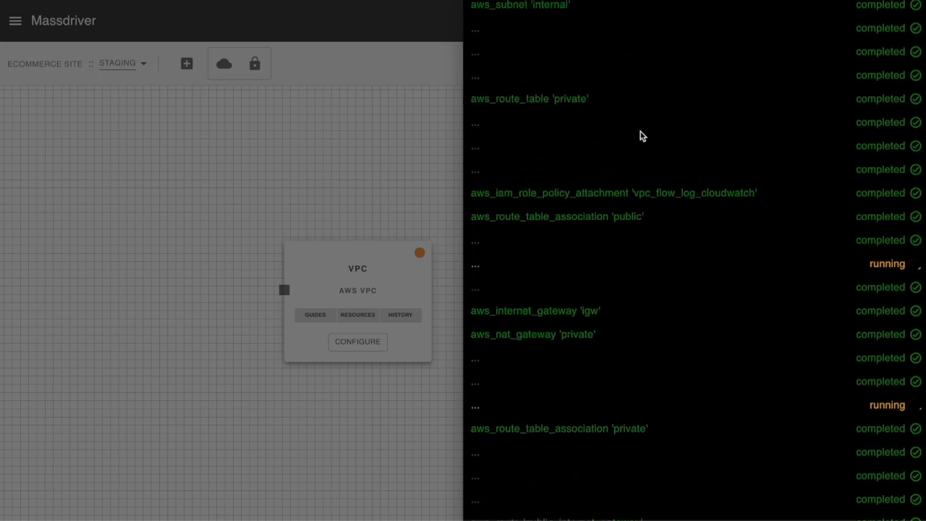
scroll(641, 136, up, 4)
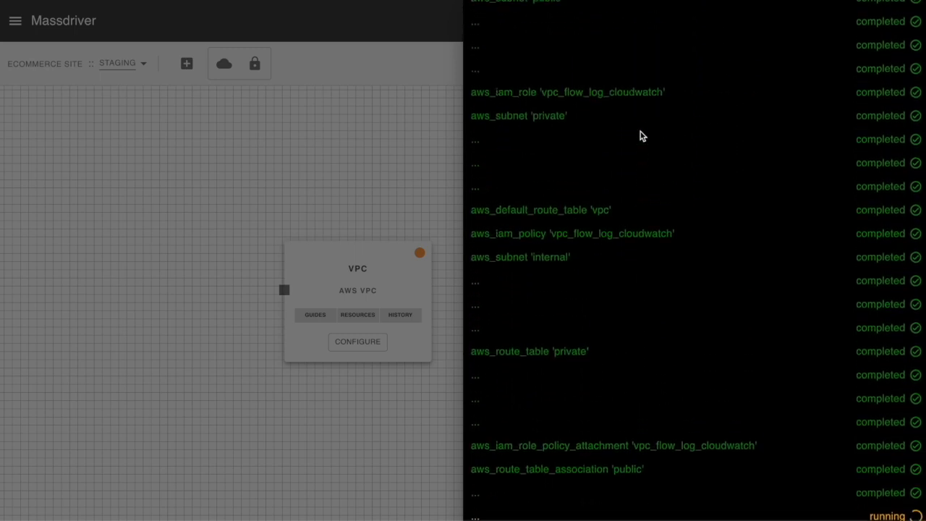
scroll(643, 145, up, 9)
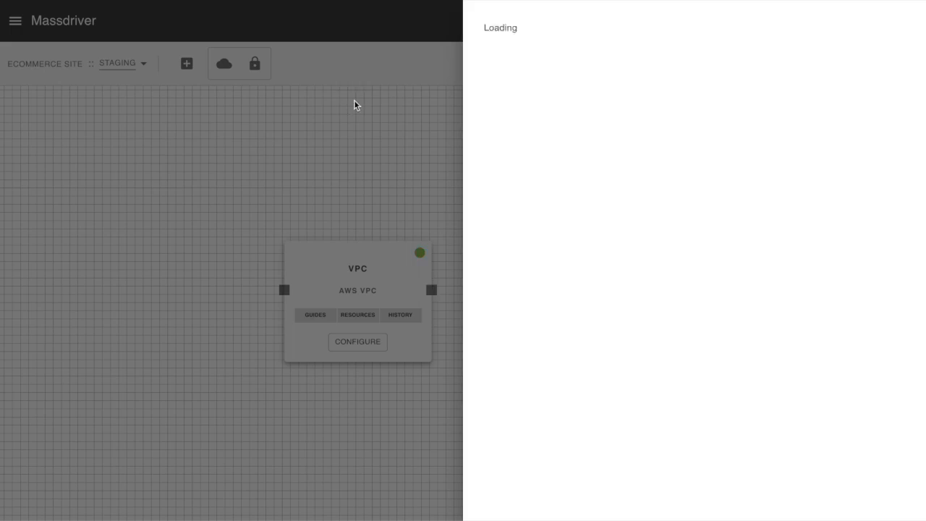
click(354, 104)
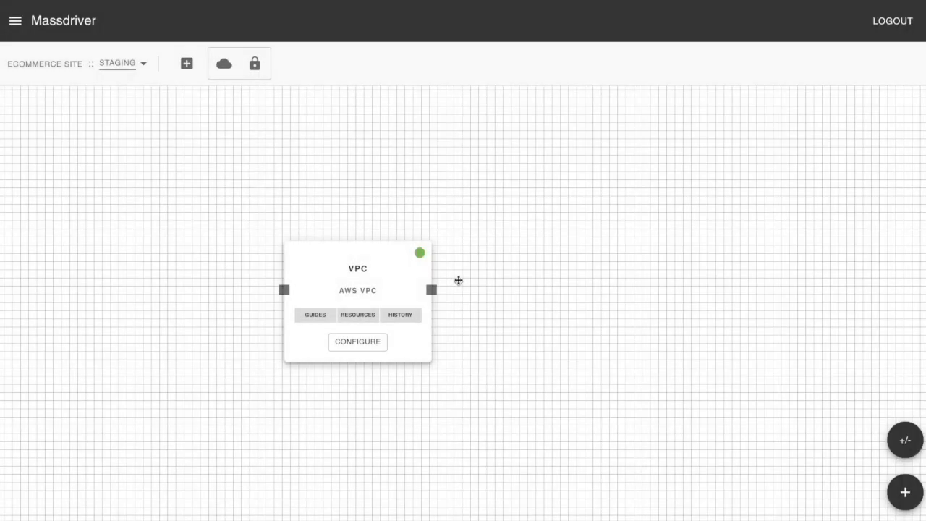
click(402, 315)
mouse_move(691, 85)
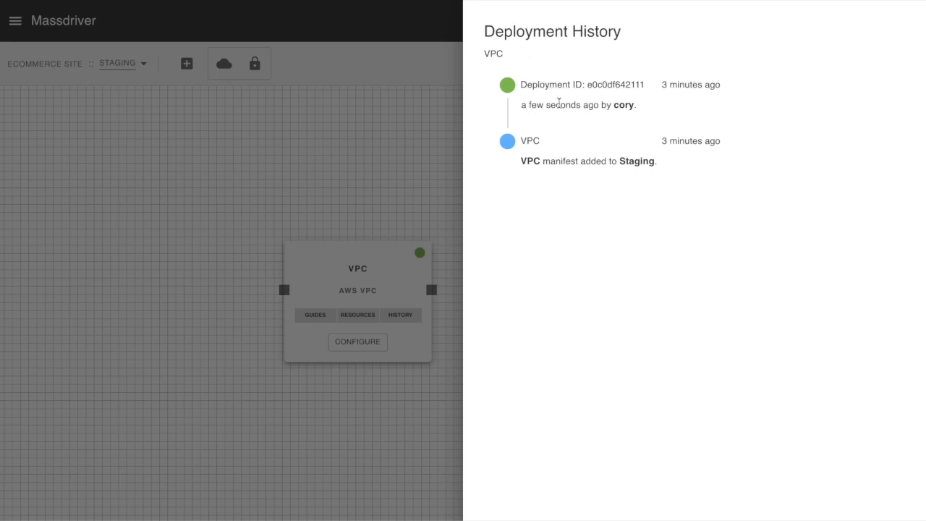
click(403, 114)
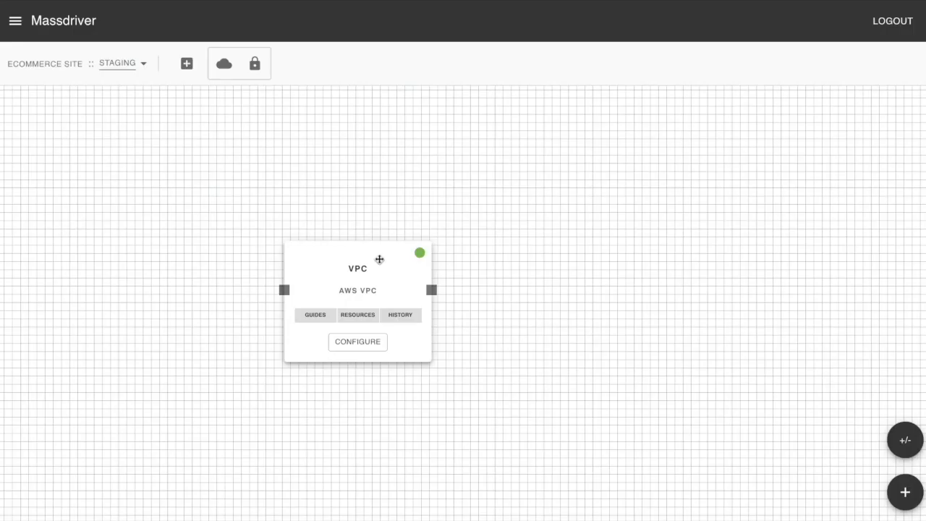
Move the VPC bundle aside and add an AWS EKS Cluster bundle named compute above and to the right of it.
drag(379, 258, 236, 269)
click(904, 493)
drag(102, 268, 526, 142)
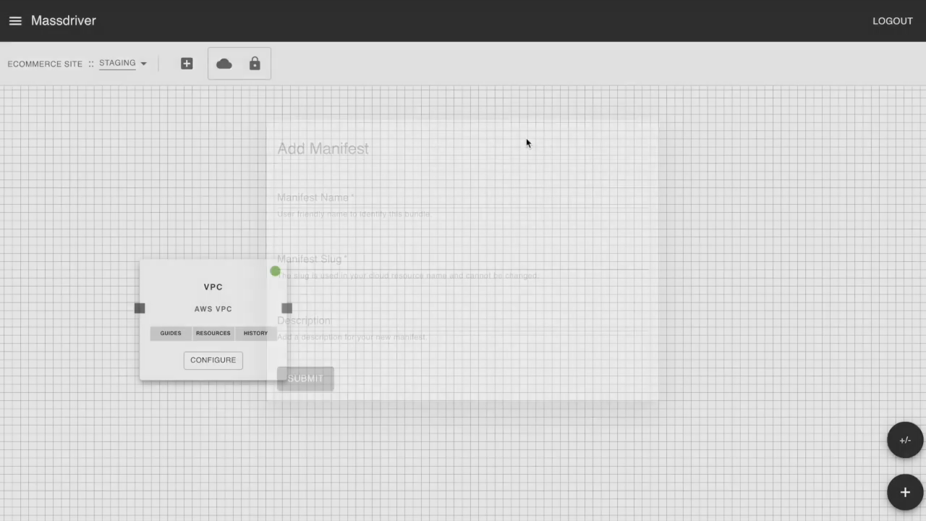
click(345, 197)
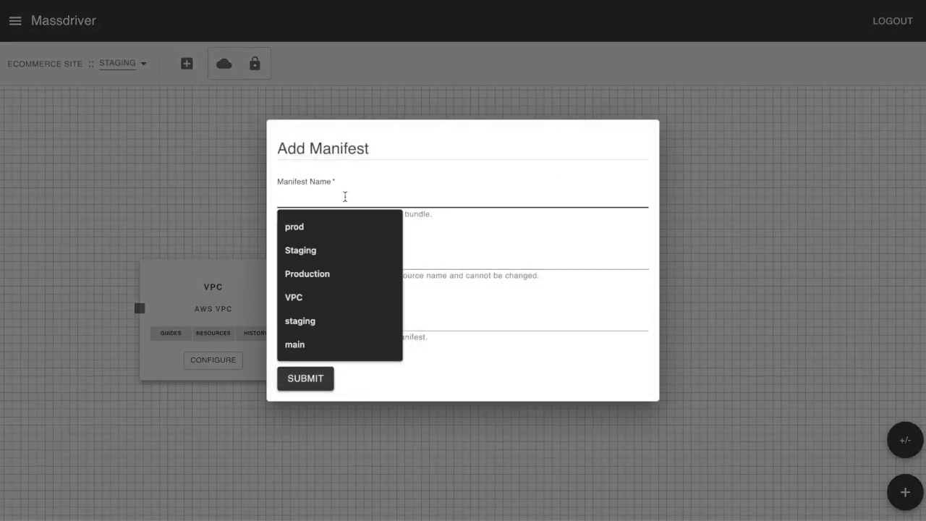
text(compute)
key(Tab)
click(308, 382)
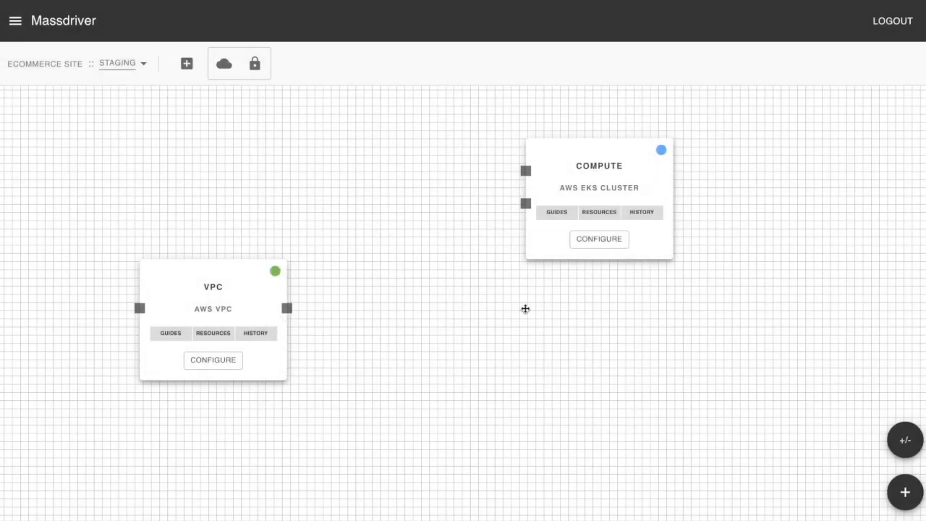
Add an AWS Aurora Serverless Postgres bundle named database below the compute bundle.
click(904, 496)
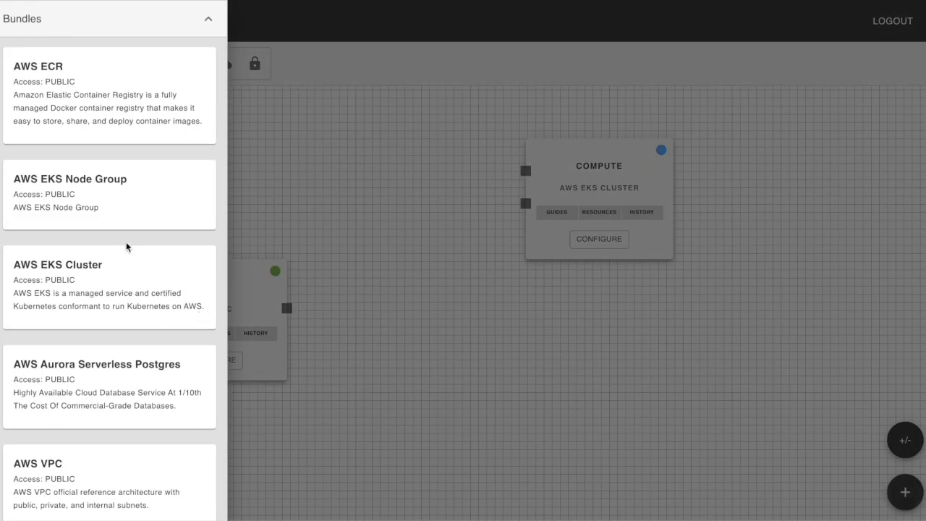
scroll(128, 321, down, 1)
drag(120, 348, 596, 361)
click(314, 197)
text(data)
key(BackSpace)
key(BackSpace)
text(atabase)
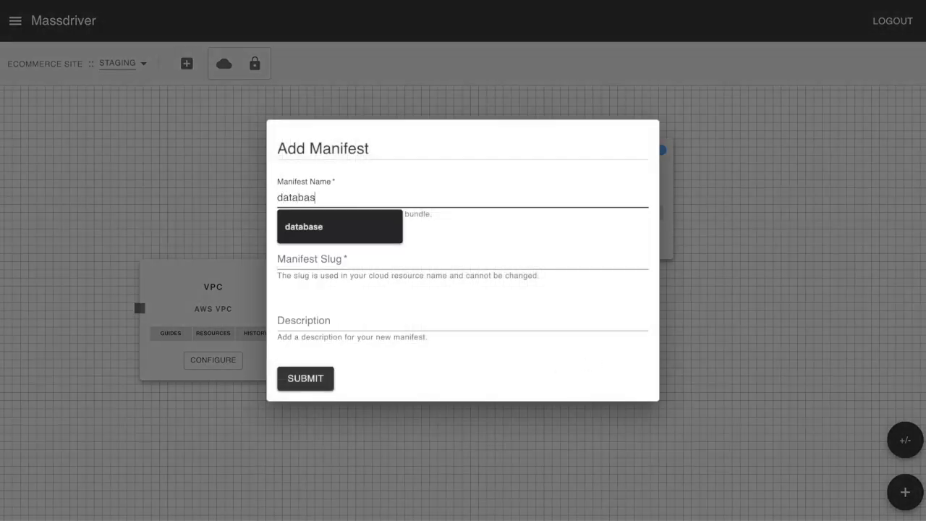
key(Tab)
click(305, 378)
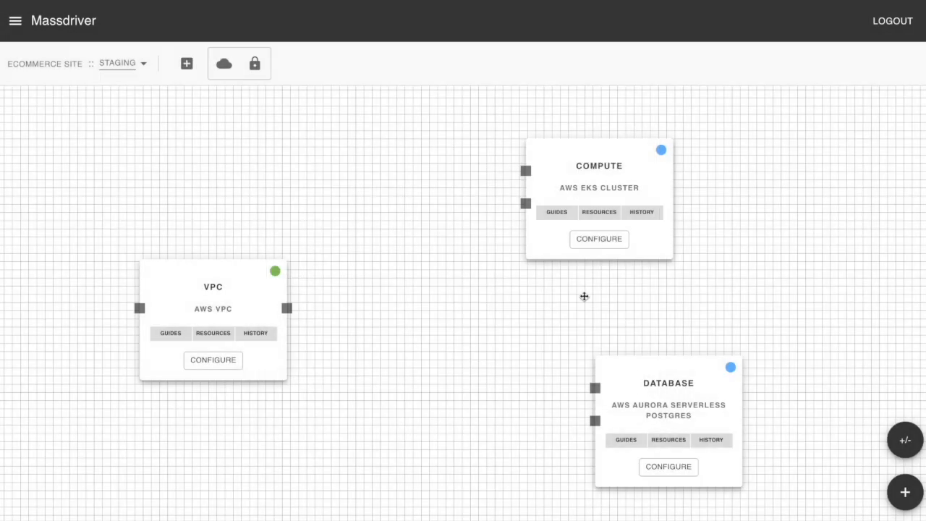
Connect the VPC's output to the lower inputs of the compute and database bundles.
drag(287, 308, 525, 204)
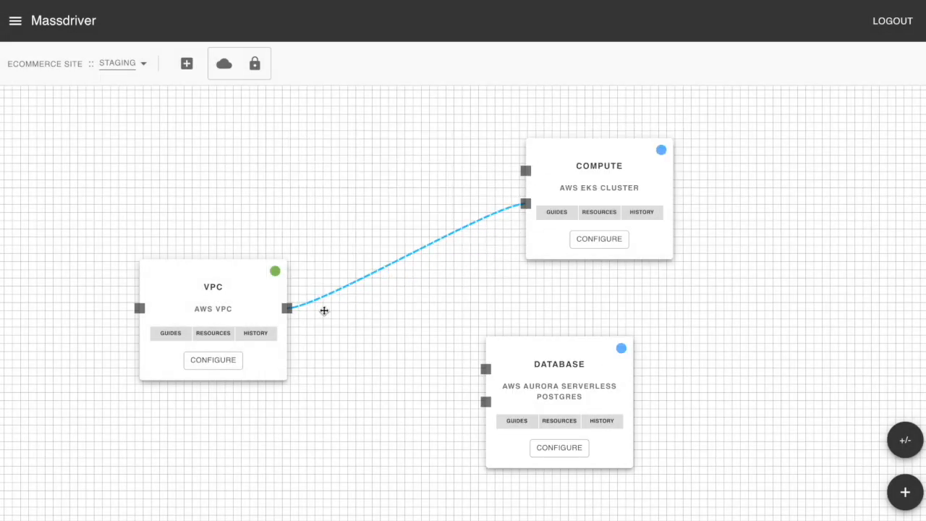
drag(288, 309, 485, 402)
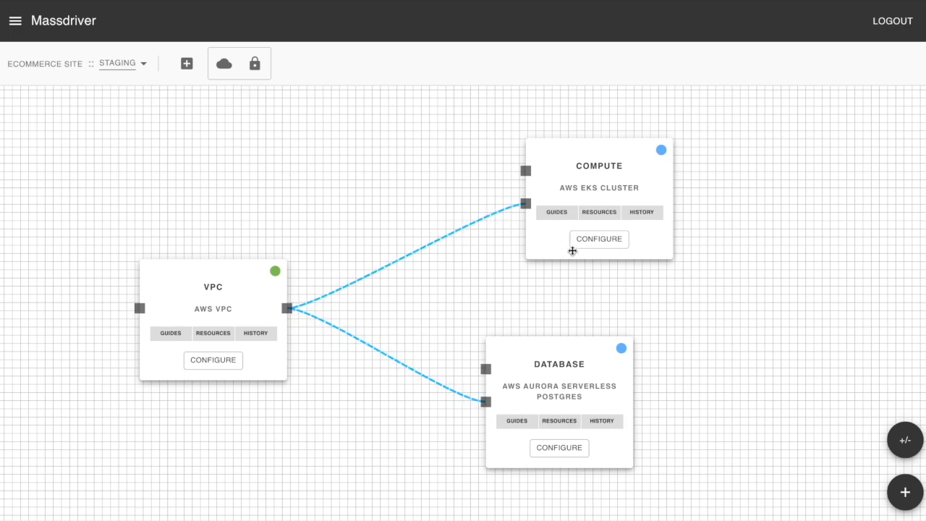
Configure the compute cluster with the Development preset and a maximum node group size of 3, then save and deploy it.
click(605, 243)
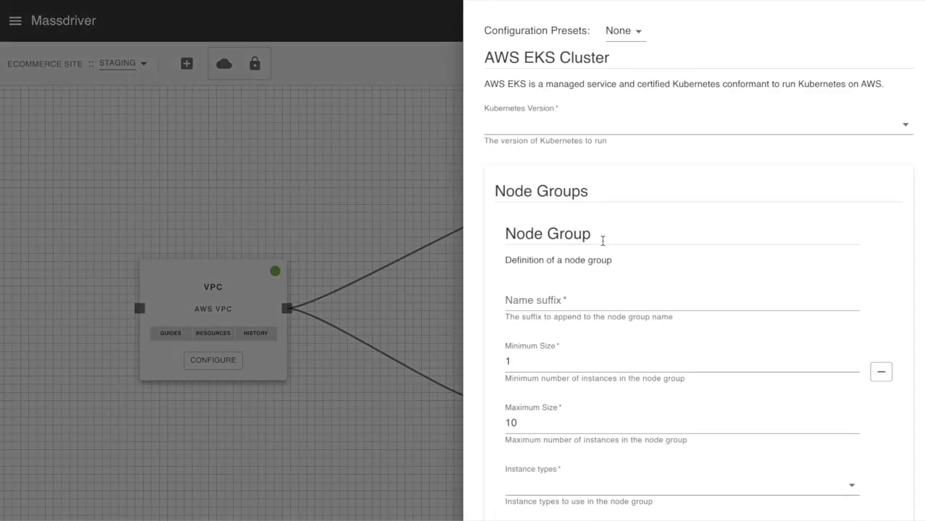
click(631, 30)
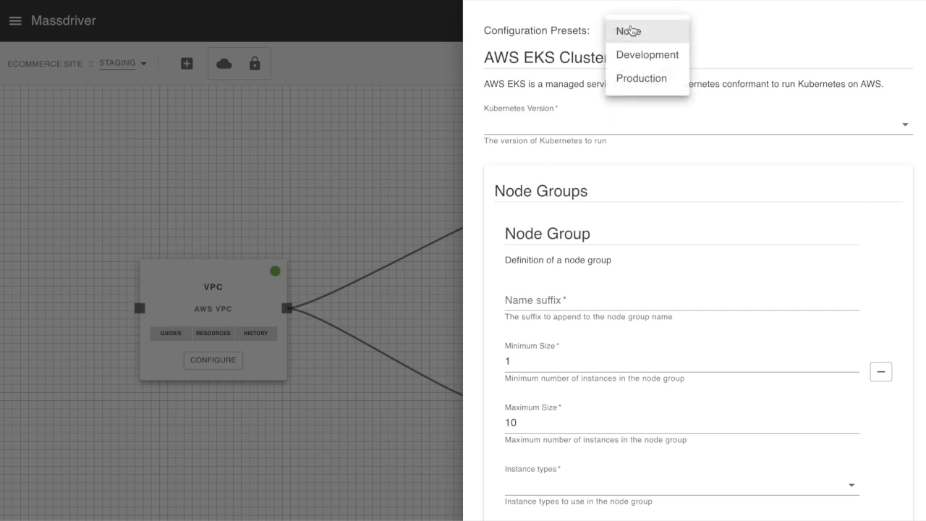
click(661, 58)
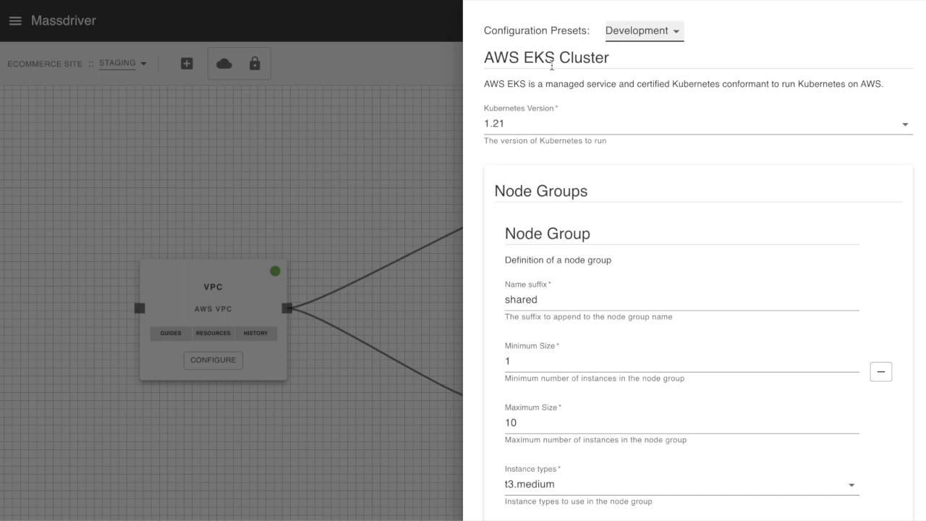
scroll(527, 223, down, 2)
click(513, 327)
scroll(627, 410, down, 1)
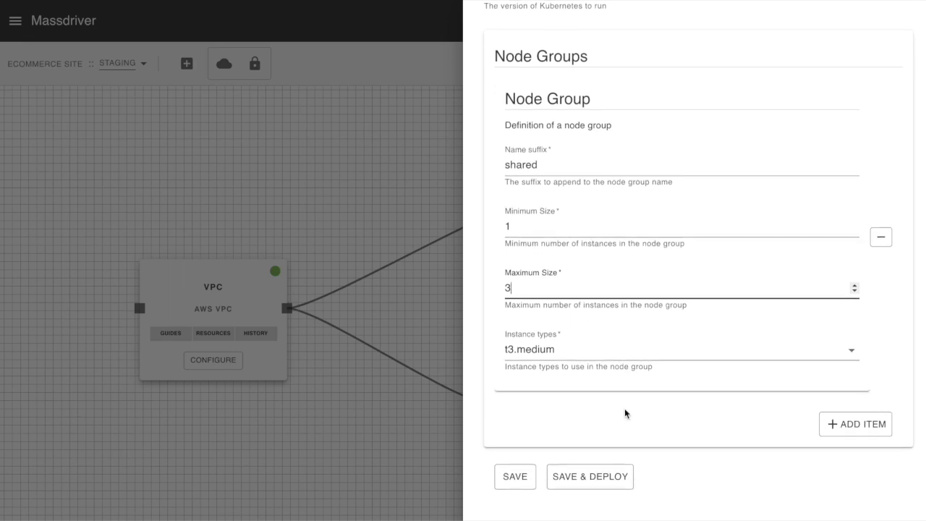
click(581, 475)
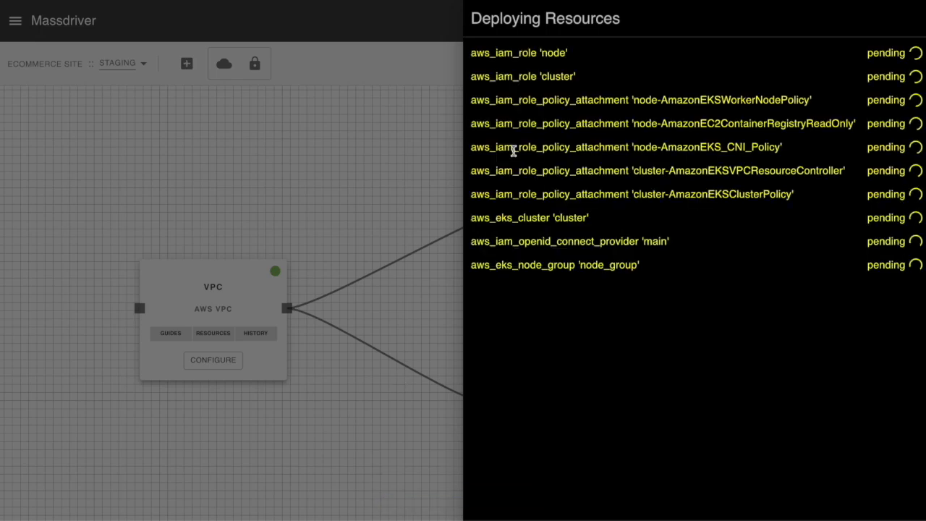
click(358, 166)
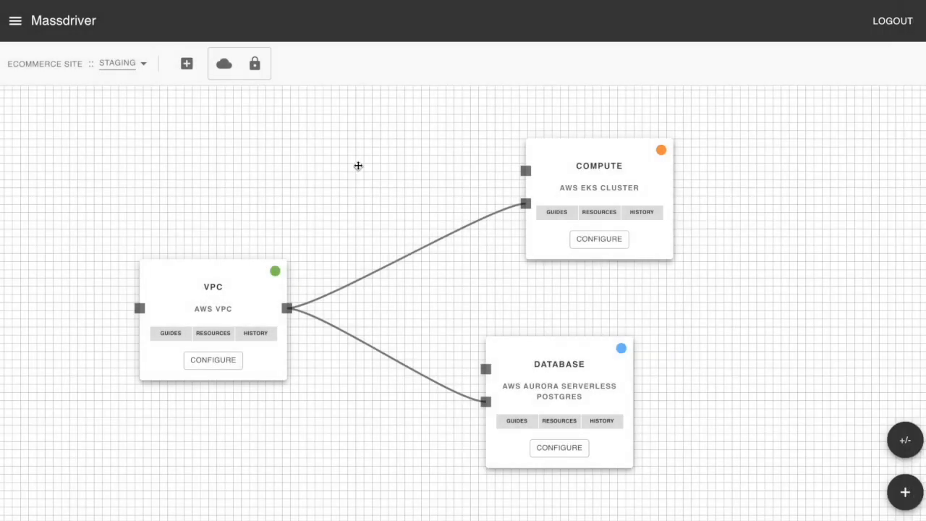
Configure the Postgres database with the Development preset and database name myapp_staging, then save and deploy it.
click(560, 448)
click(627, 32)
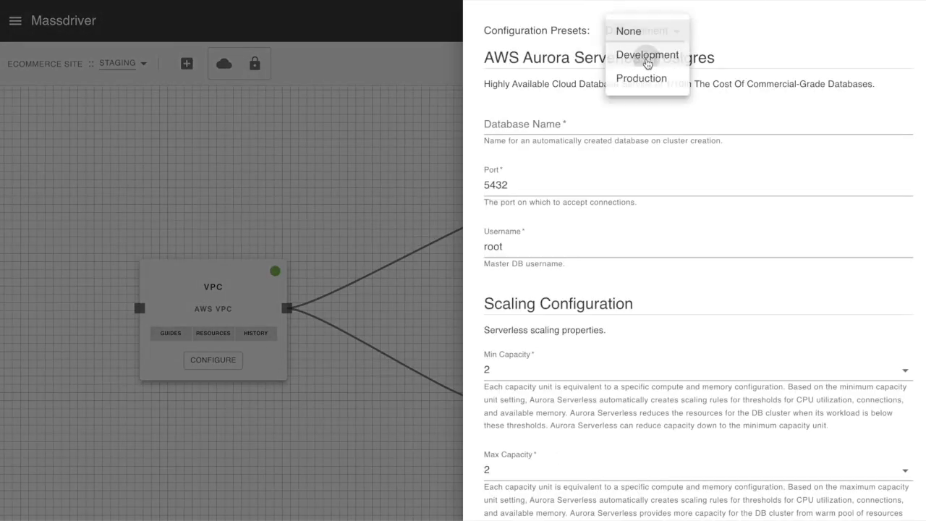
click(647, 56)
click(557, 122)
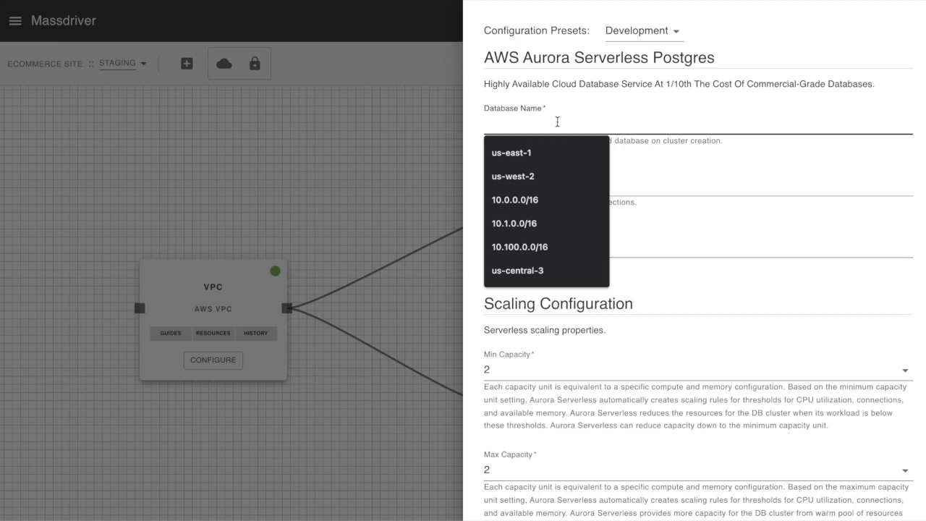
text(myapp_staging)
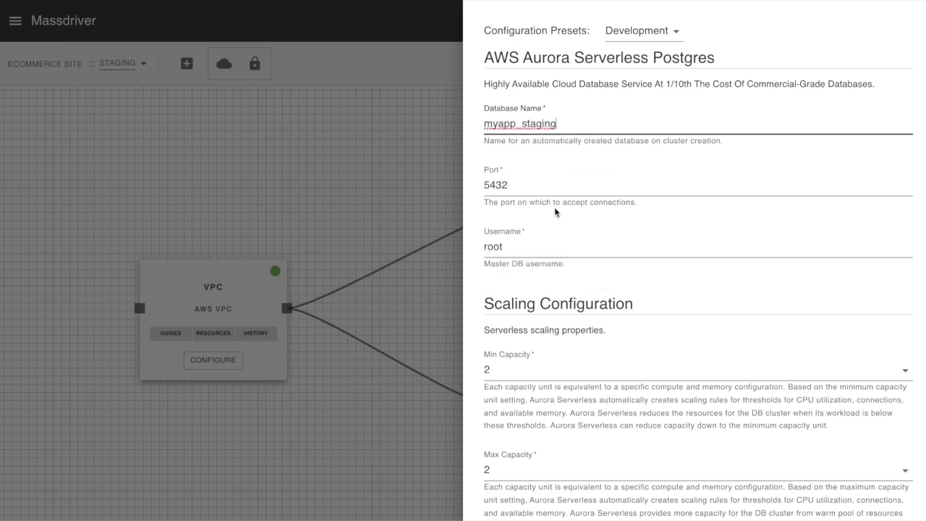
scroll(554, 211, down, 3)
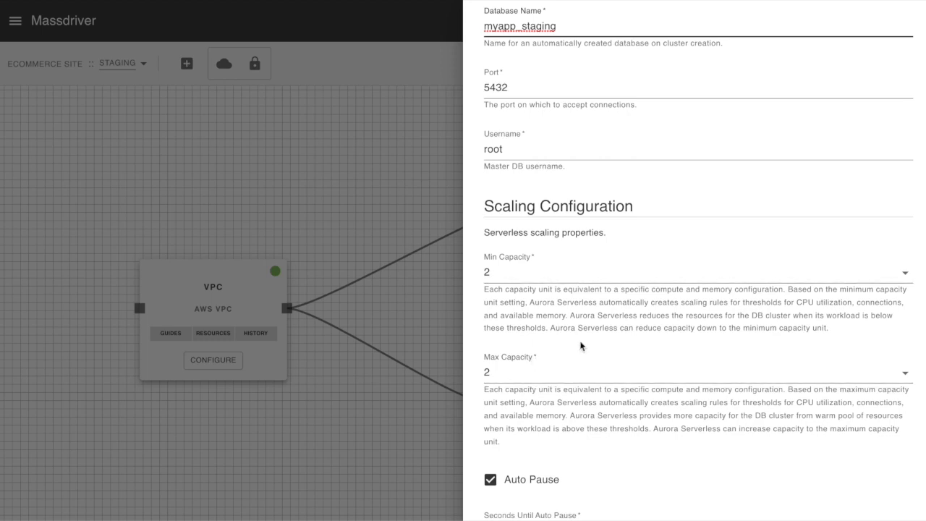
scroll(602, 102, down, 2)
scroll(583, 238, down, 6)
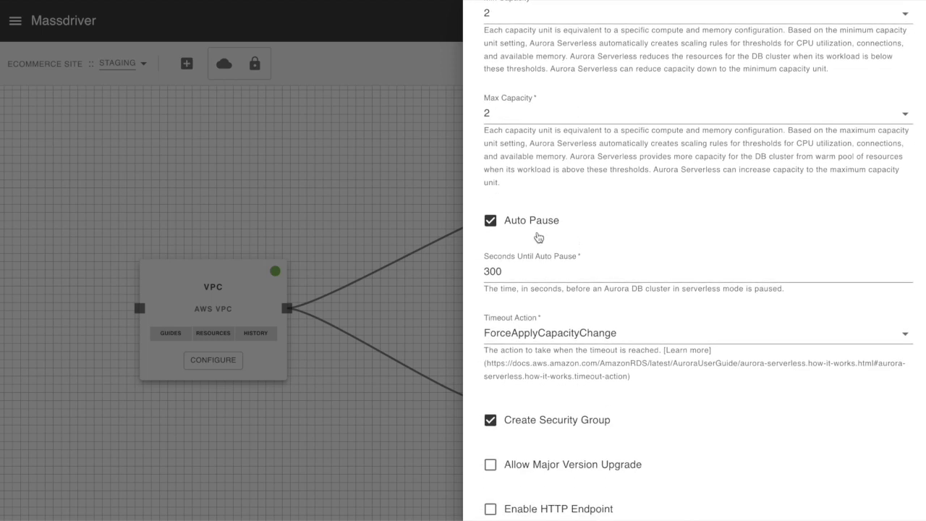
scroll(513, 275, down, 8)
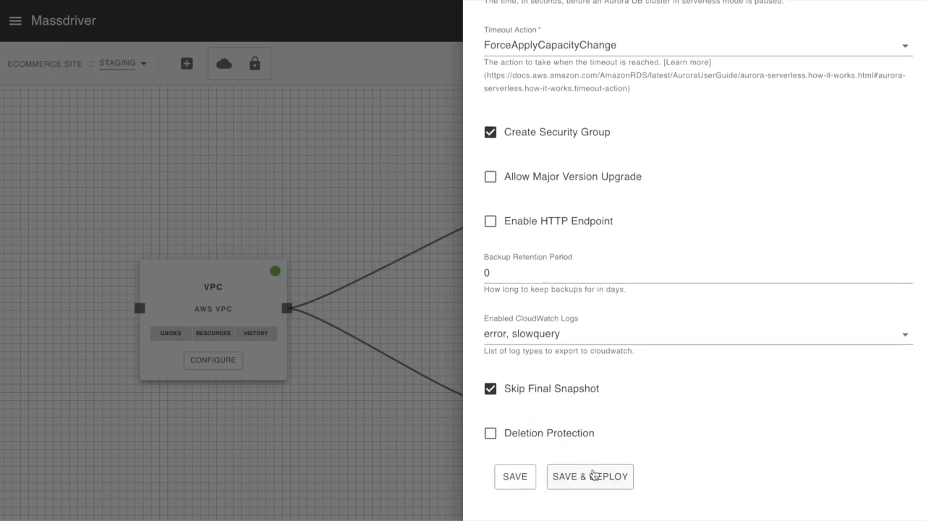
click(593, 478)
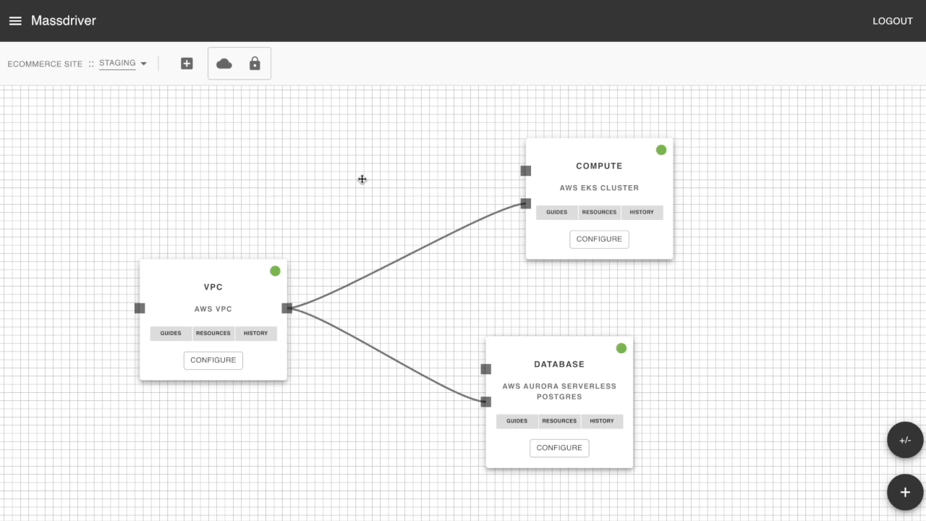
Add a target named Production US West 2 with slug pusw2 to the ecommerce site project.
click(187, 64)
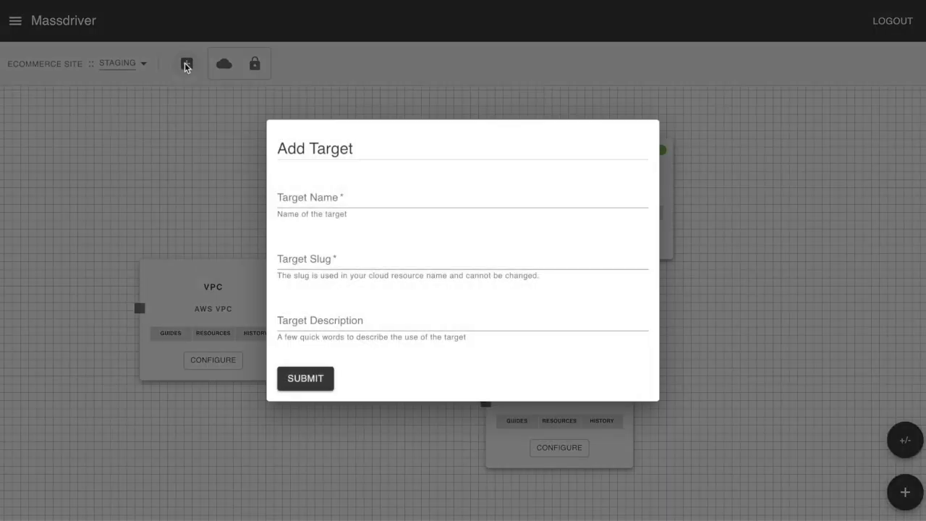
click(304, 202)
text(Production US Wes)
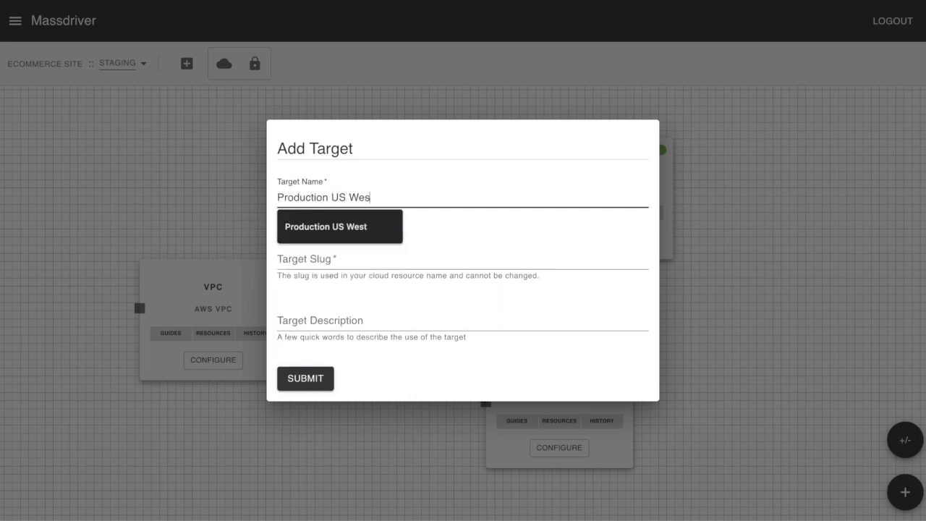
text(t 2)
key(Tab)
text(pus)
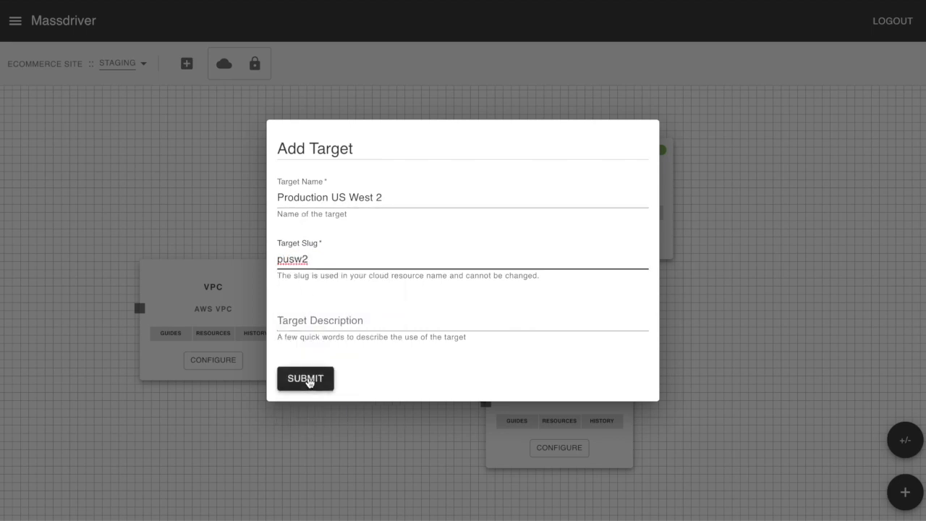
click(307, 381)
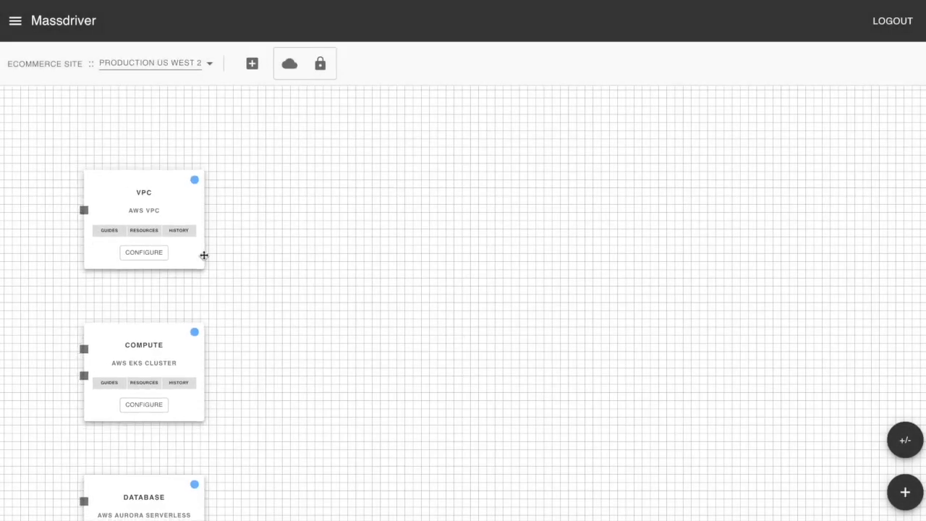
Arrange the production bundles so compute sits beside the VPC and the database sits directly below compute.
drag(376, 196, 411, 157)
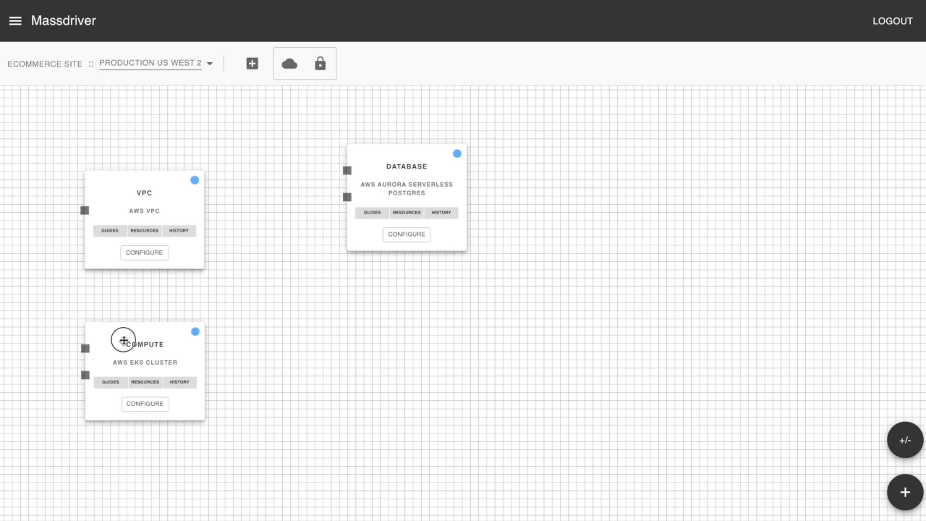
drag(123, 337, 444, 296)
drag(424, 150, 515, 117)
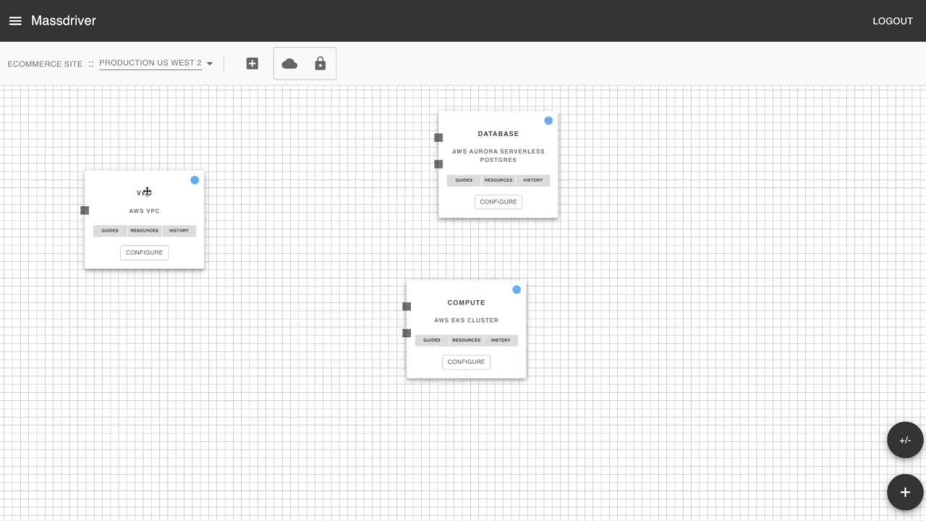
drag(146, 192, 213, 185)
drag(449, 307, 477, 301)
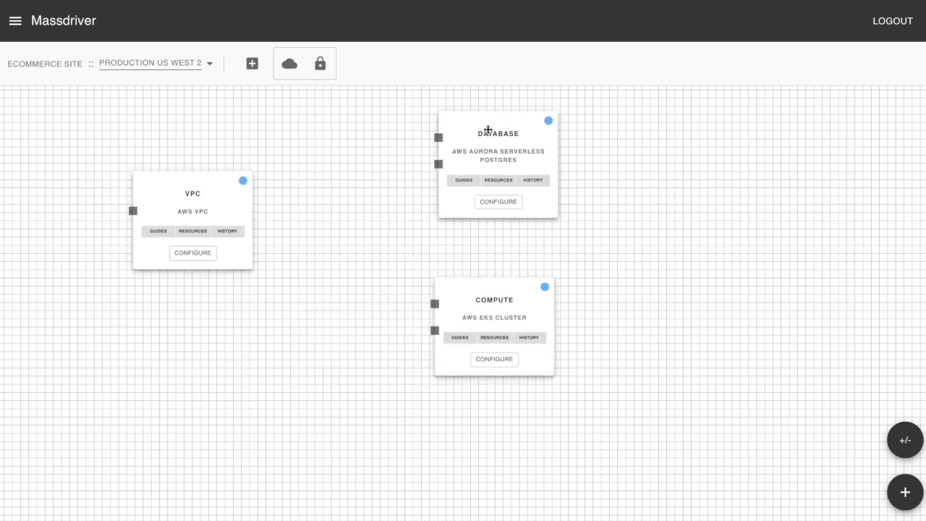
drag(488, 128, 466, 349)
drag(504, 297, 482, 177)
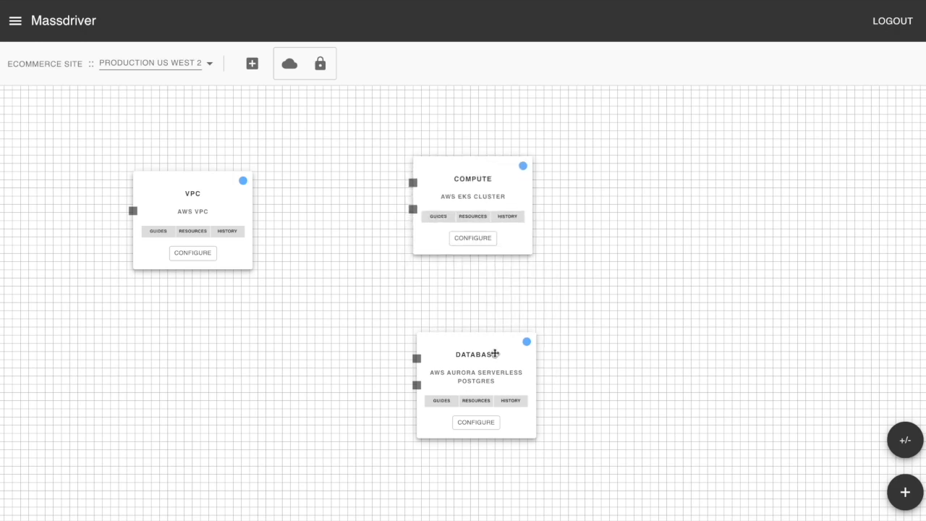
drag(495, 353, 497, 312)
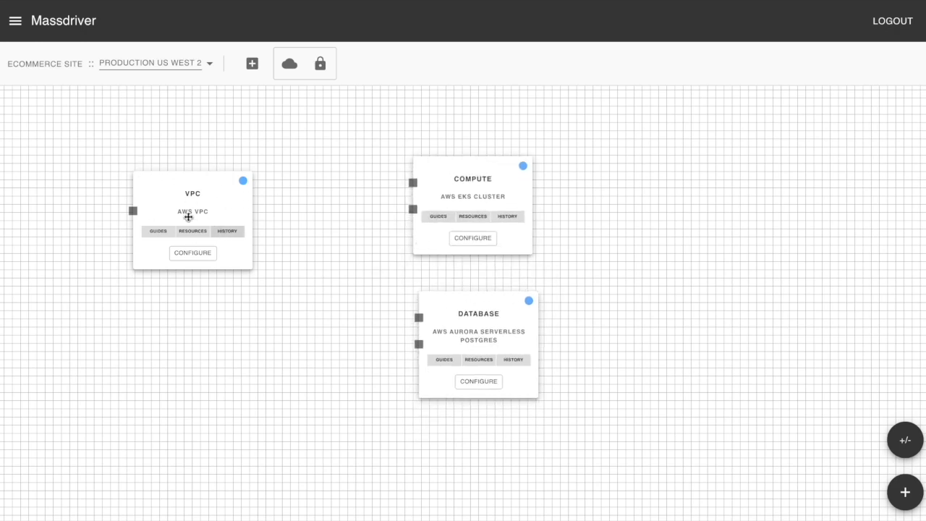
drag(210, 183, 220, 190)
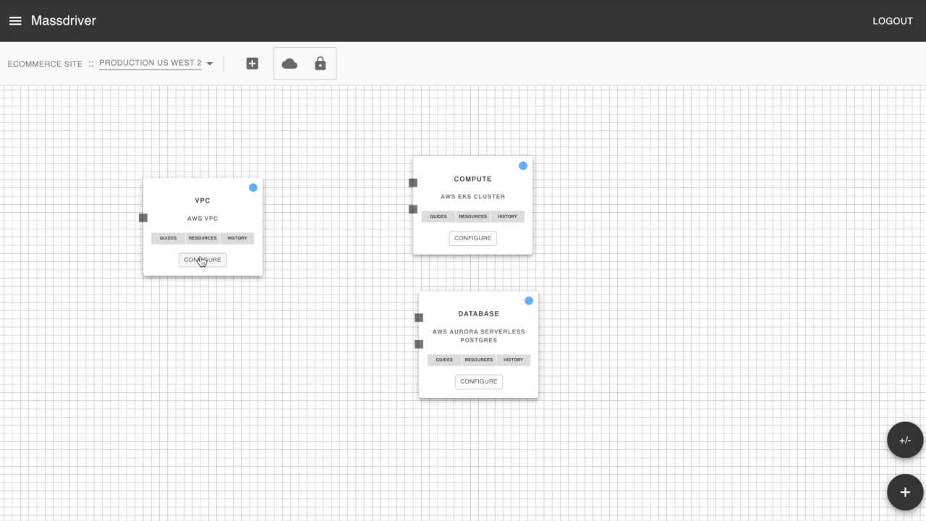
Configure the production VPC in us-west-2 with CIDR block 10.100.0.0/16 and save it without deploying.
click(202, 259)
click(530, 183)
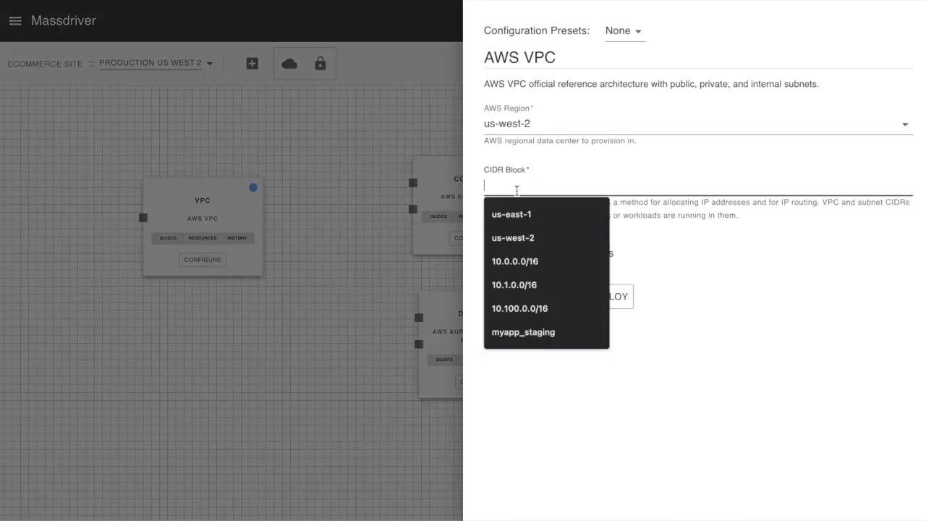
click(531, 310)
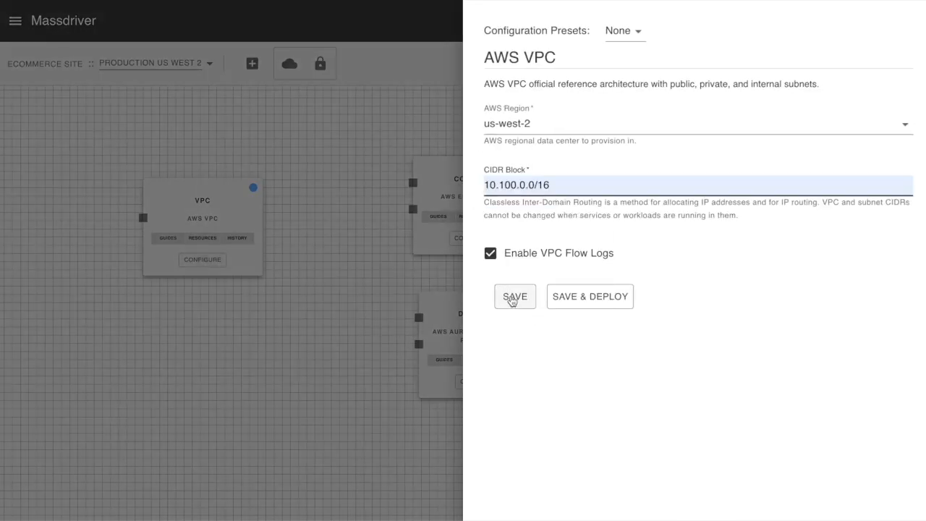
click(523, 299)
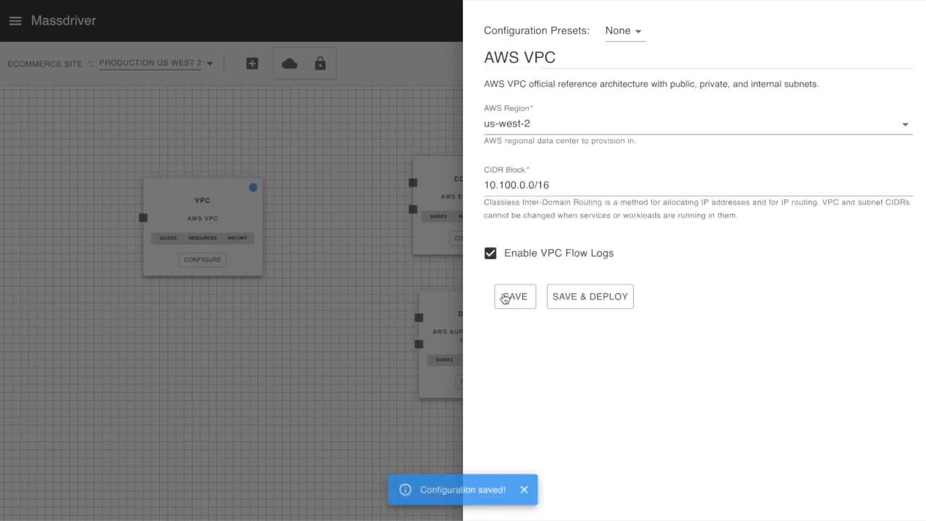
click(361, 263)
Configure and save the compute cluster from the preset with a p2.xlarge machinelearning node group, and the Postgres database from a preset with database name myapp_prod.
click(474, 245)
click(625, 33)
click(640, 79)
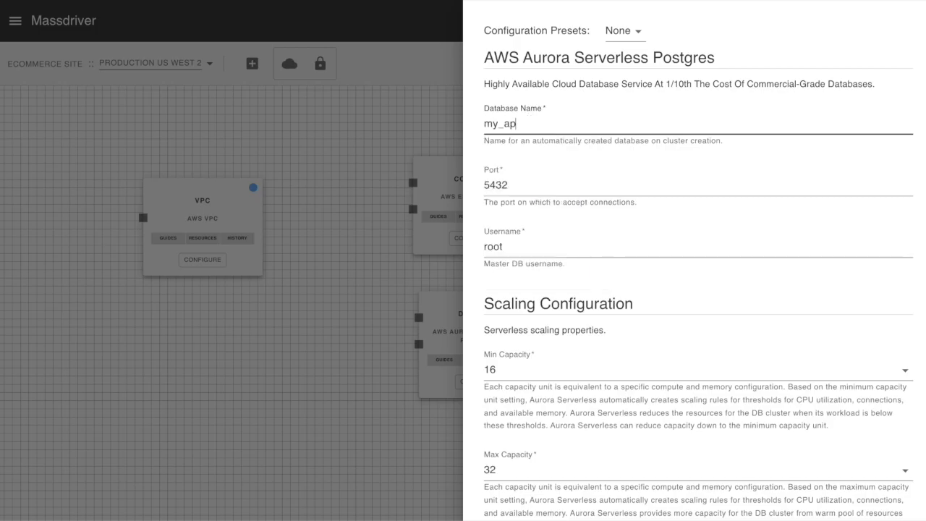
click(625, 30)
click(644, 77)
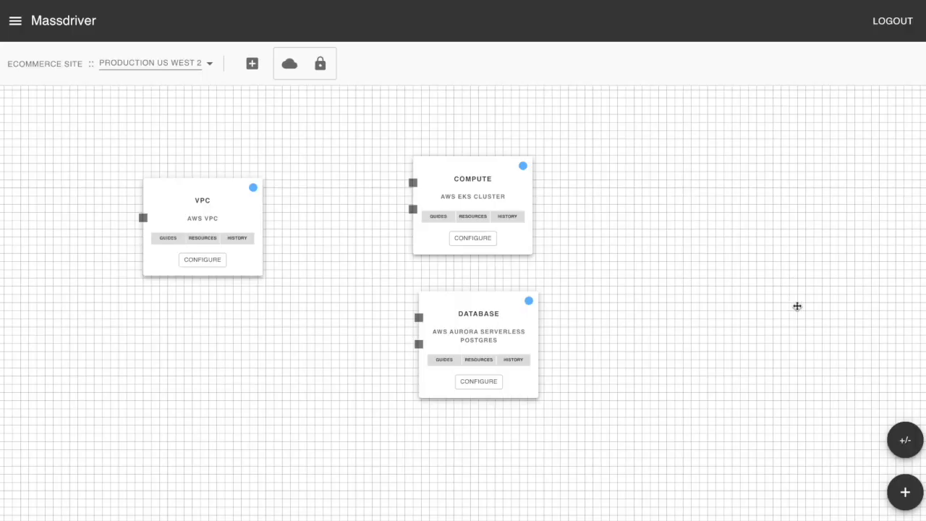
Compare the targets from Staging to Production US West 2.
click(905, 440)
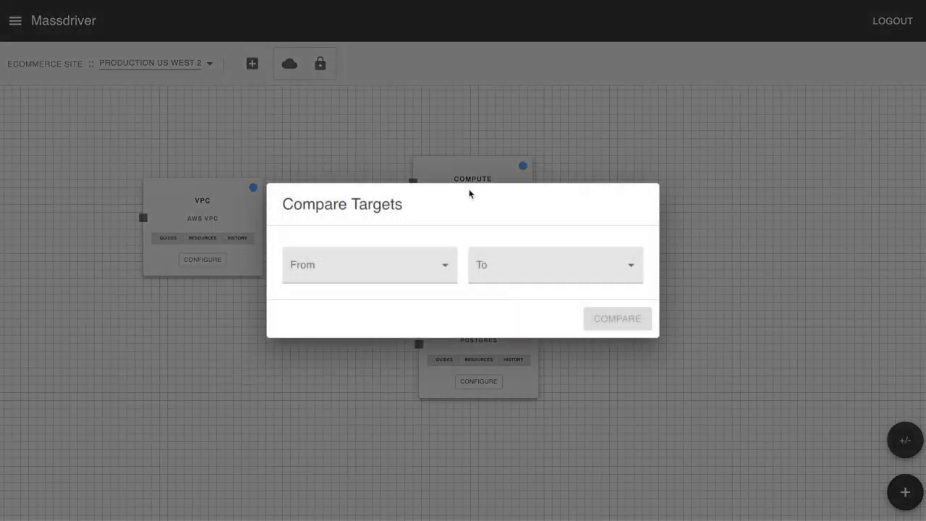
click(393, 265)
click(325, 290)
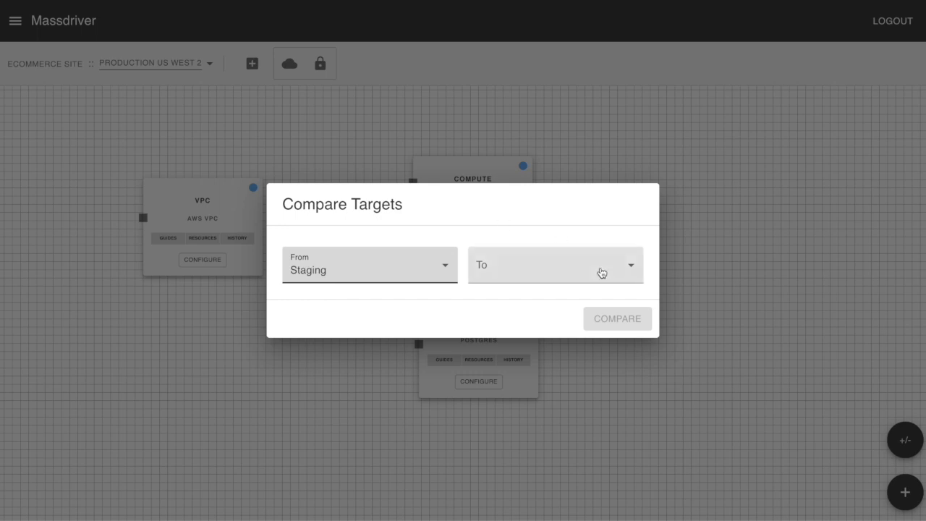
click(600, 271)
click(529, 263)
click(618, 318)
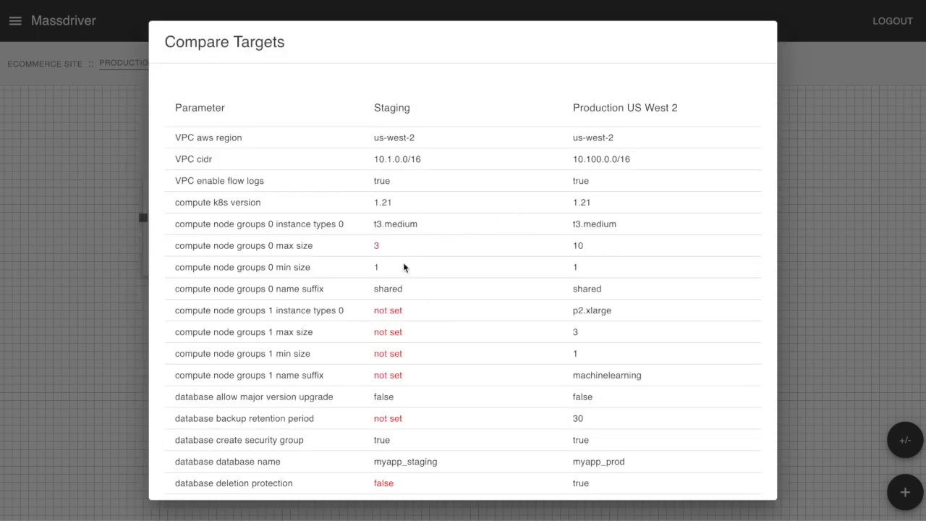
Review the VPC, compute and database parameter differences across the whole target comparison.
scroll(403, 263, down, 1)
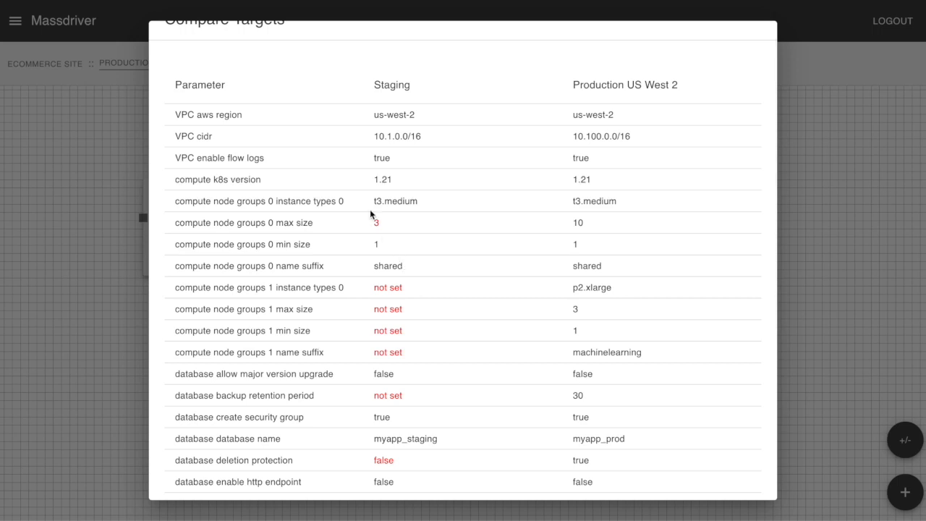
scroll(410, 294, down, 1)
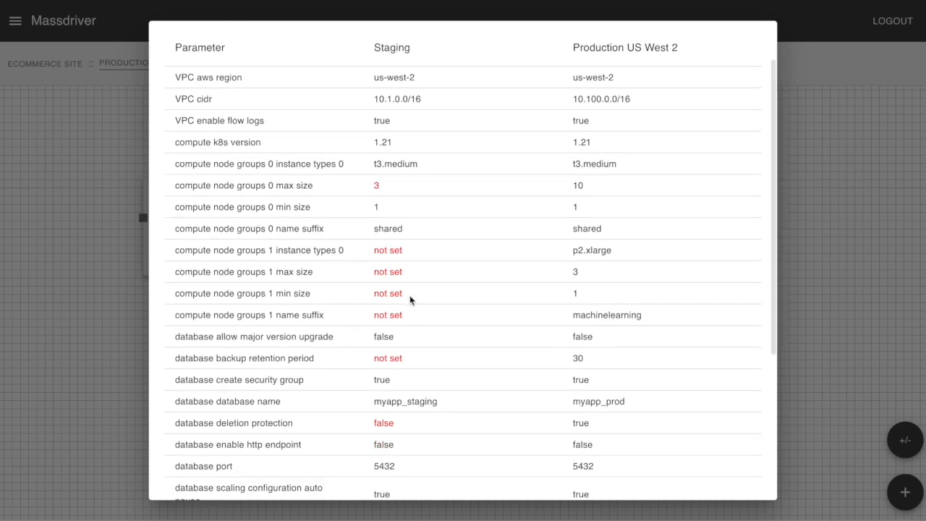
scroll(409, 295, down, 2)
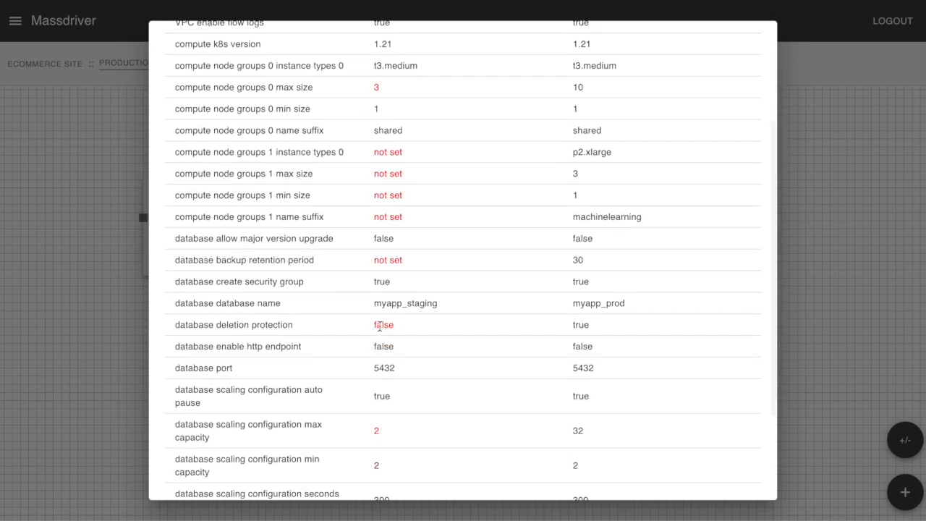
scroll(470, 363, down, 2)
scroll(470, 365, down, 1)
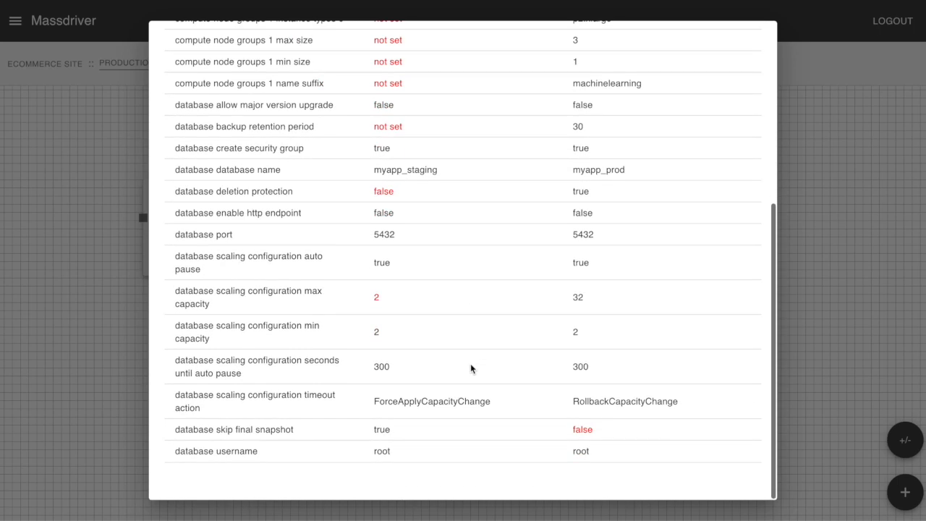
scroll(472, 316, up, 5)
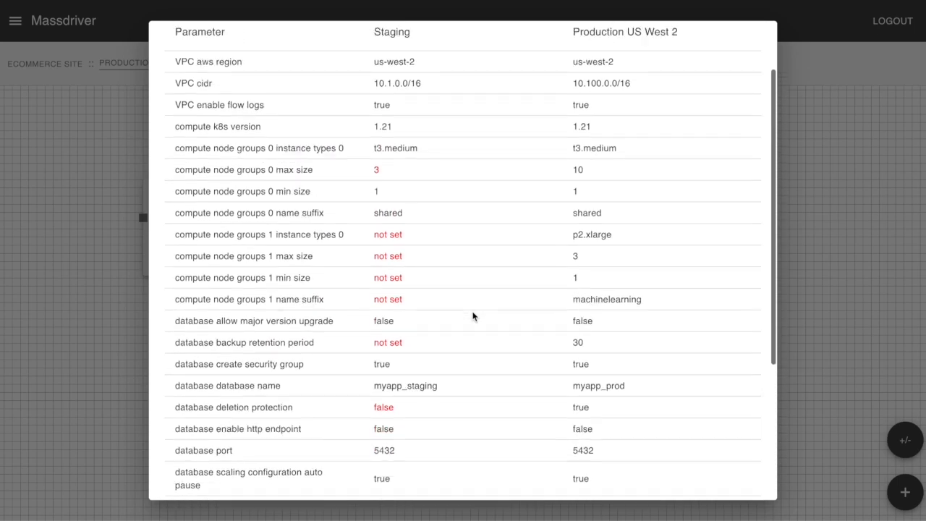
scroll(472, 316, up, 2)
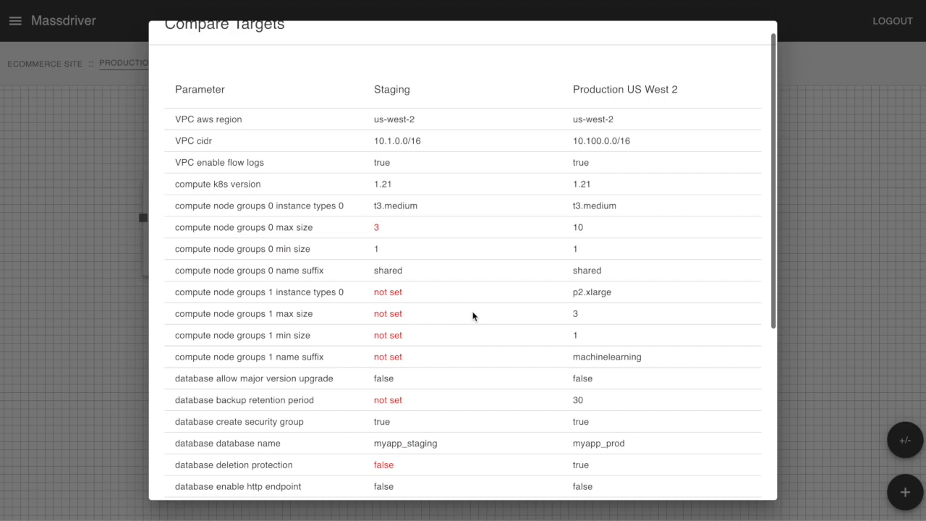